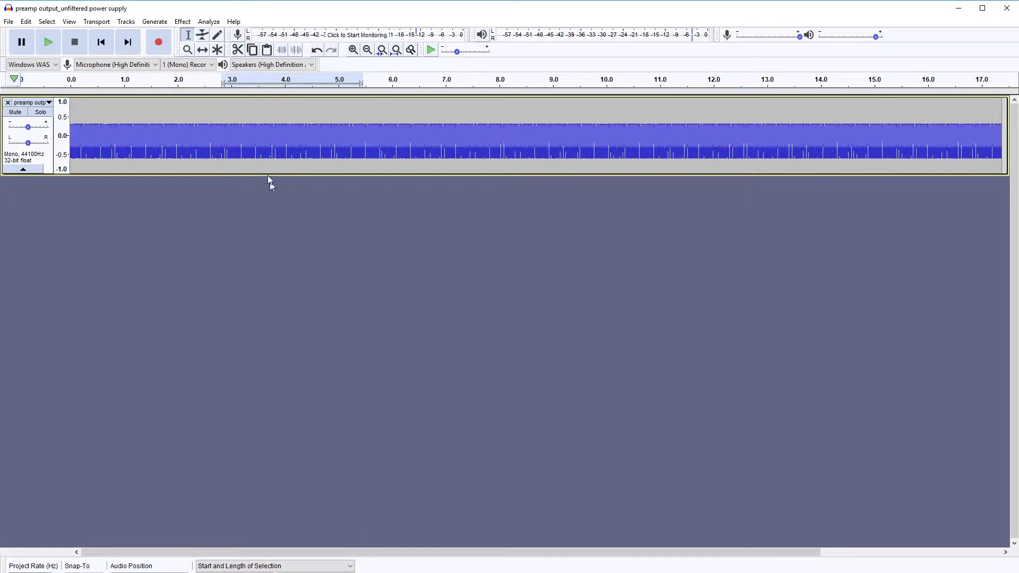
Listen to short passages of the preamp output recording, starting at about 2.8 s and about 3.7 s
click(221, 132)
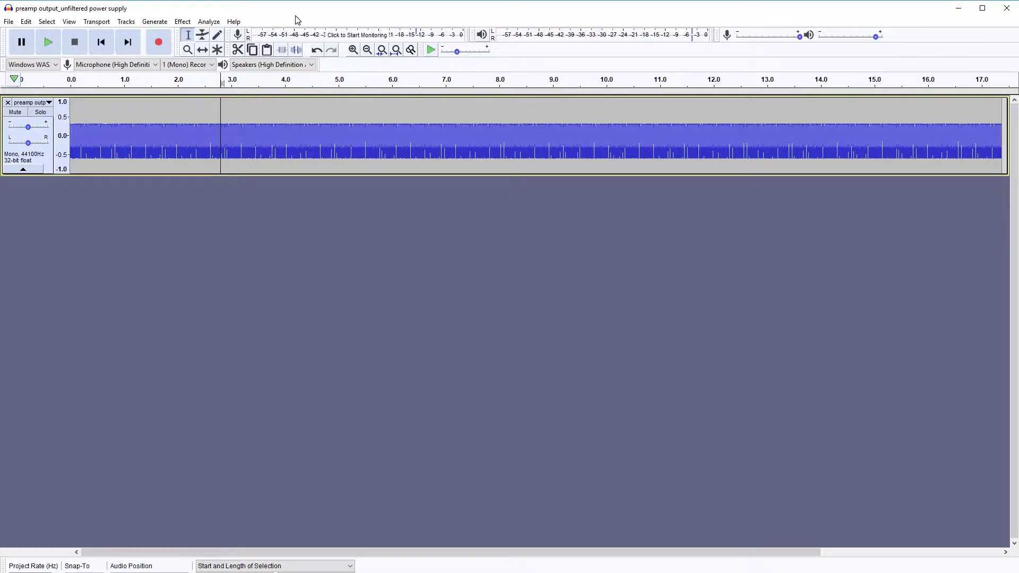
key(space)
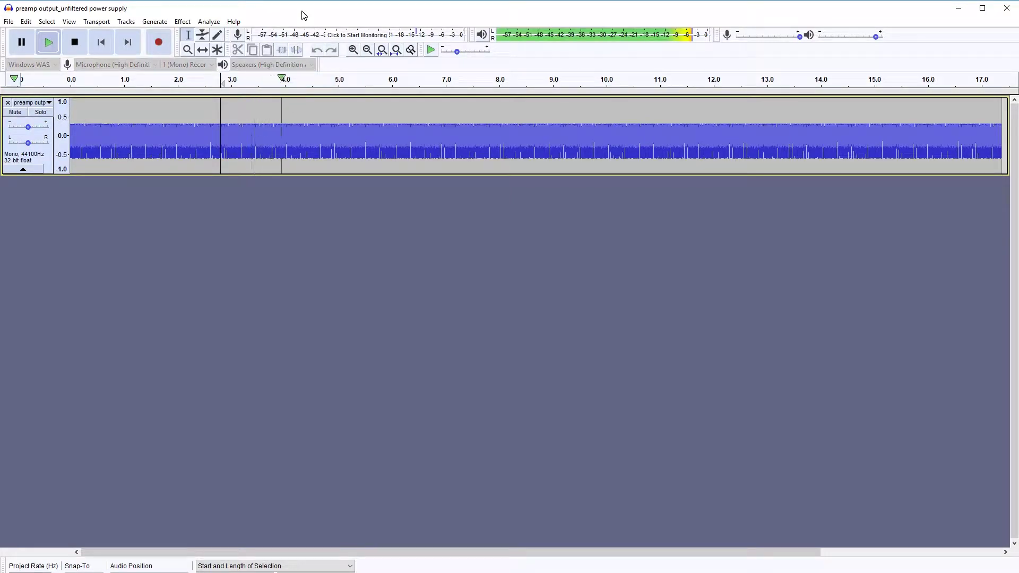
key(space)
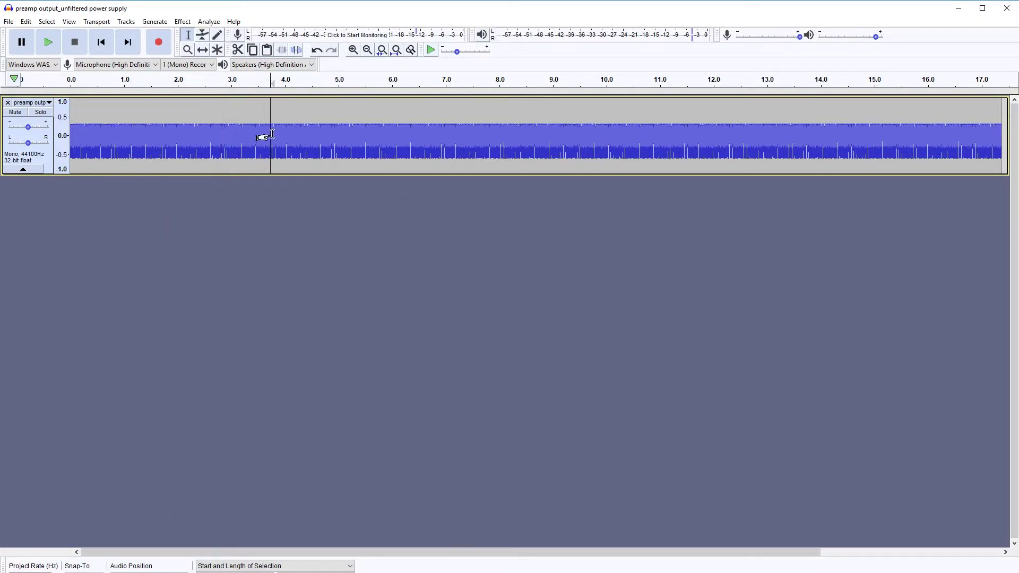
key(space)
key(space)
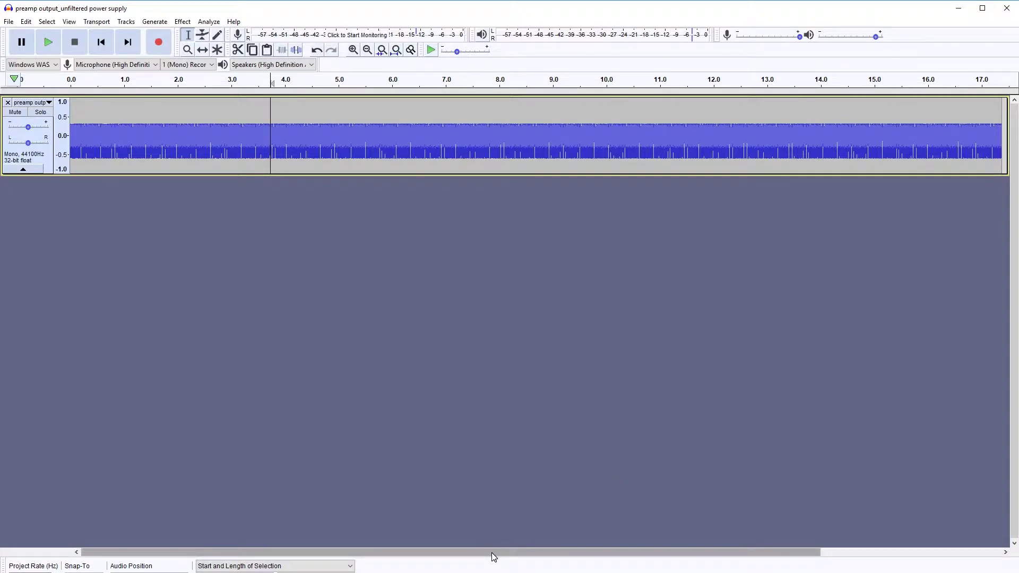
Plot the frequency spectrum of the preamp output recording and examine its hum peaks, moving the analysis window slightly down over the tracks
key(ctrl+shift+p)
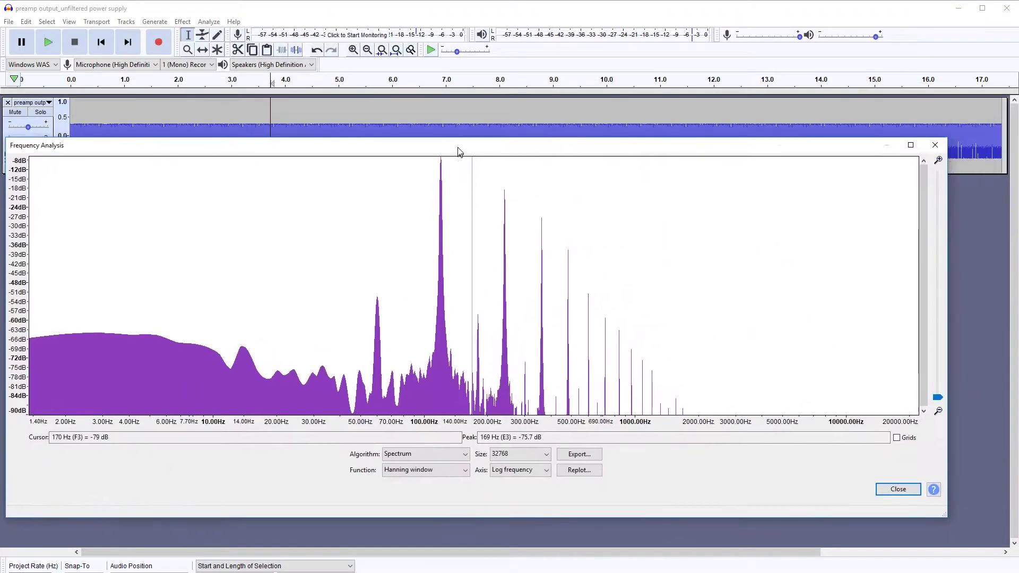
drag(460, 150, 478, 140)
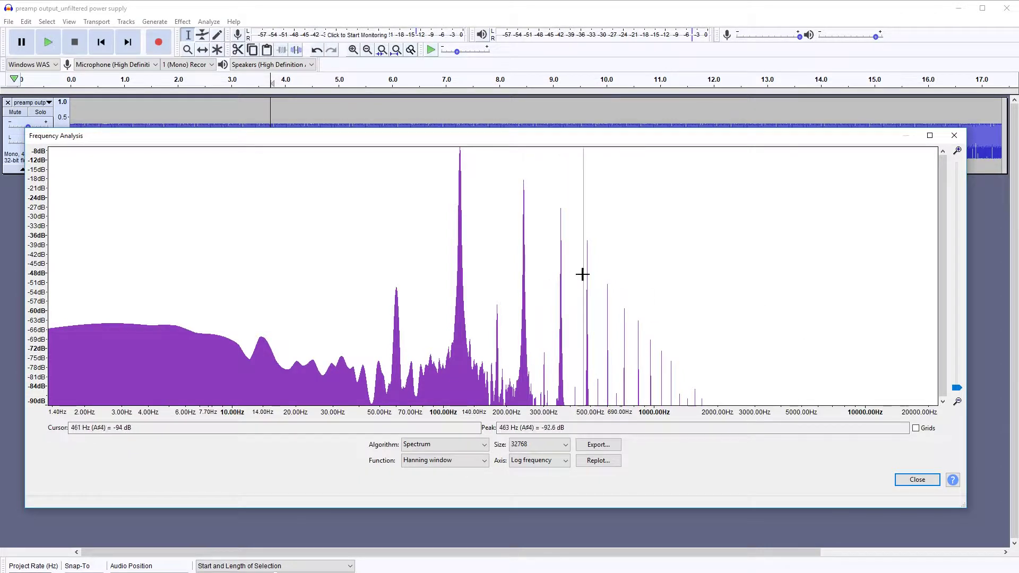
drag(706, 141, 713, 163)
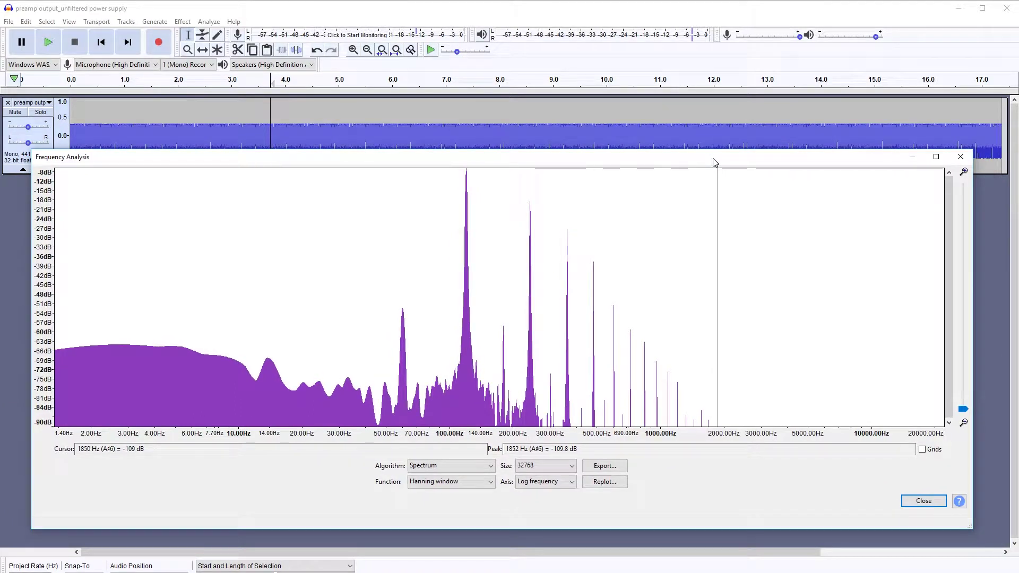
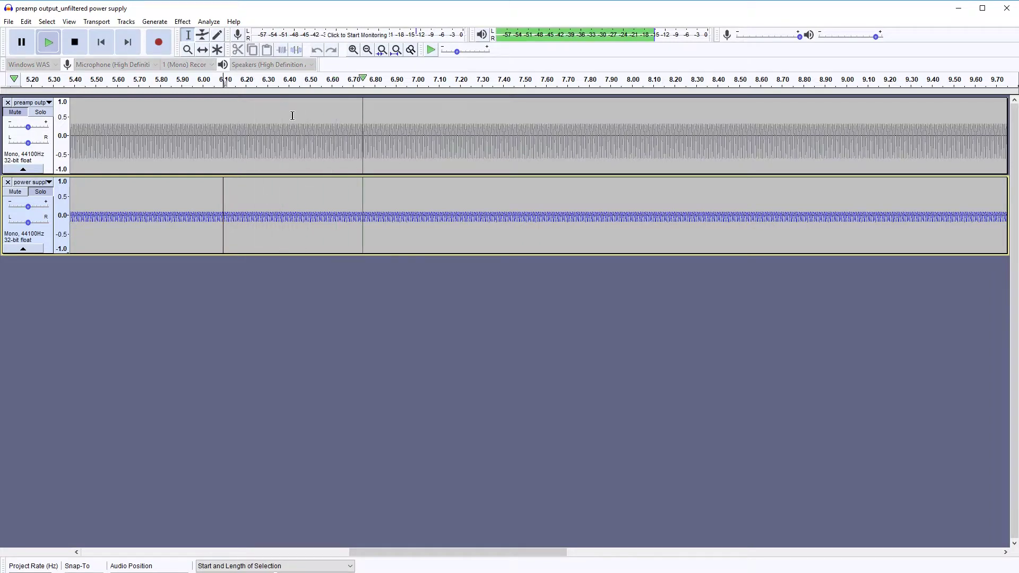
Stop the power supply track's playback, solo the preamp output track and listen to it twice from about 6.1 s
key(space)
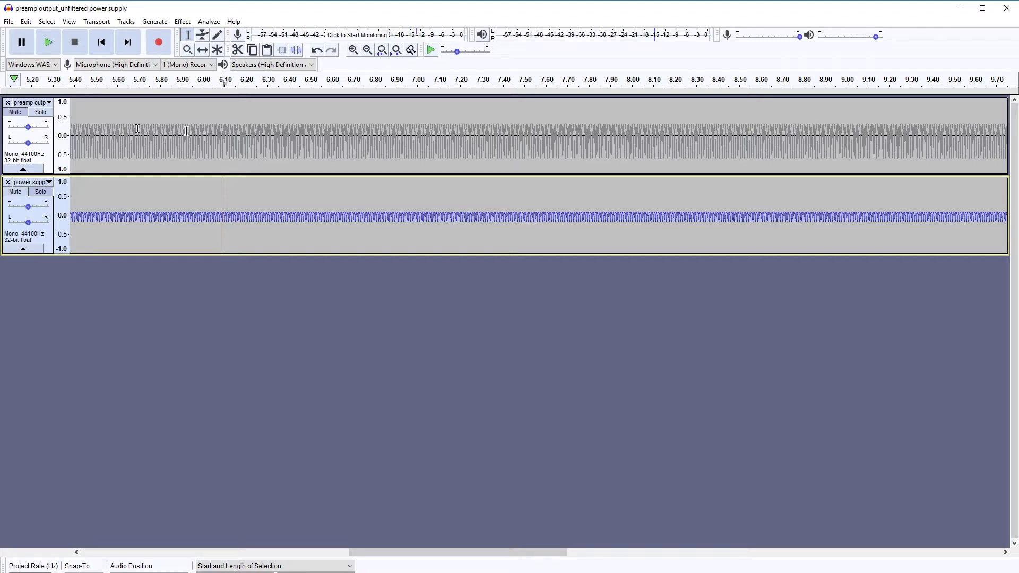
click(41, 113)
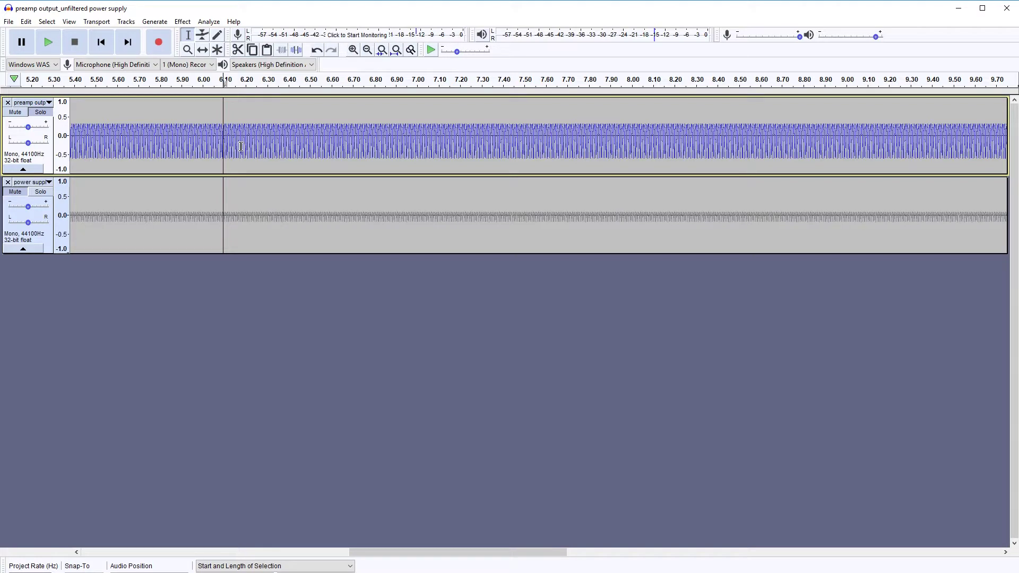
key(space)
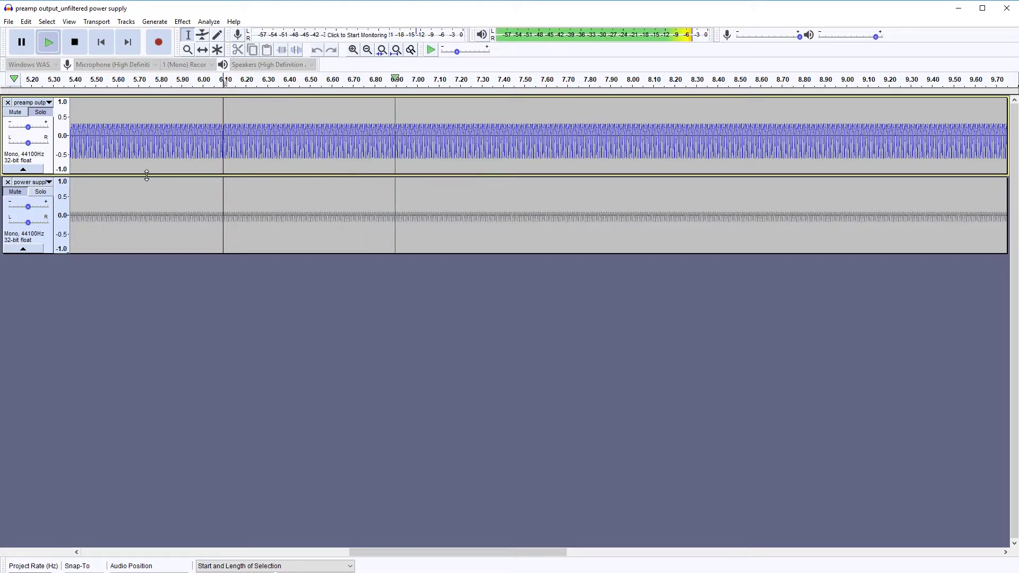
key(space)
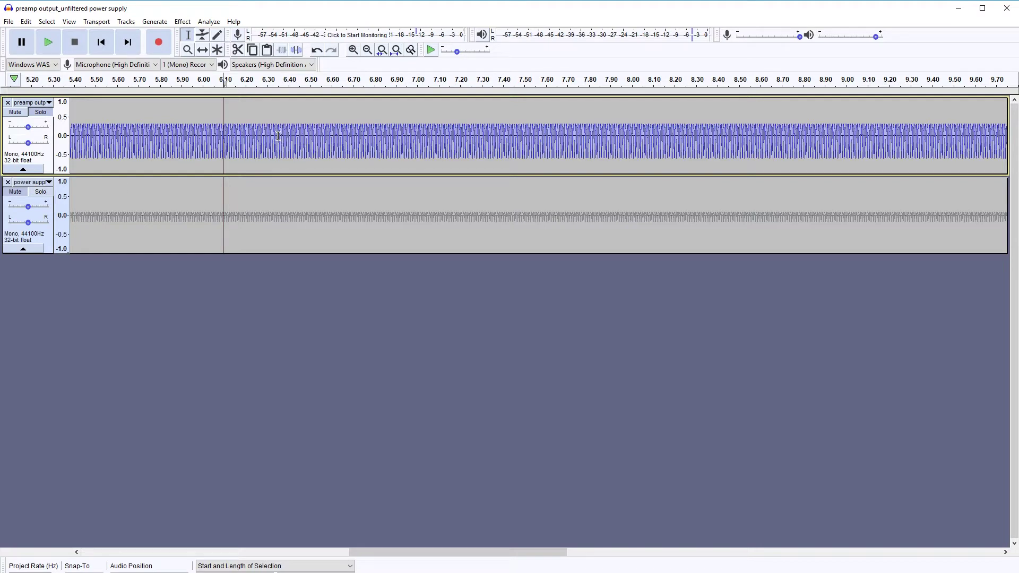
key(space)
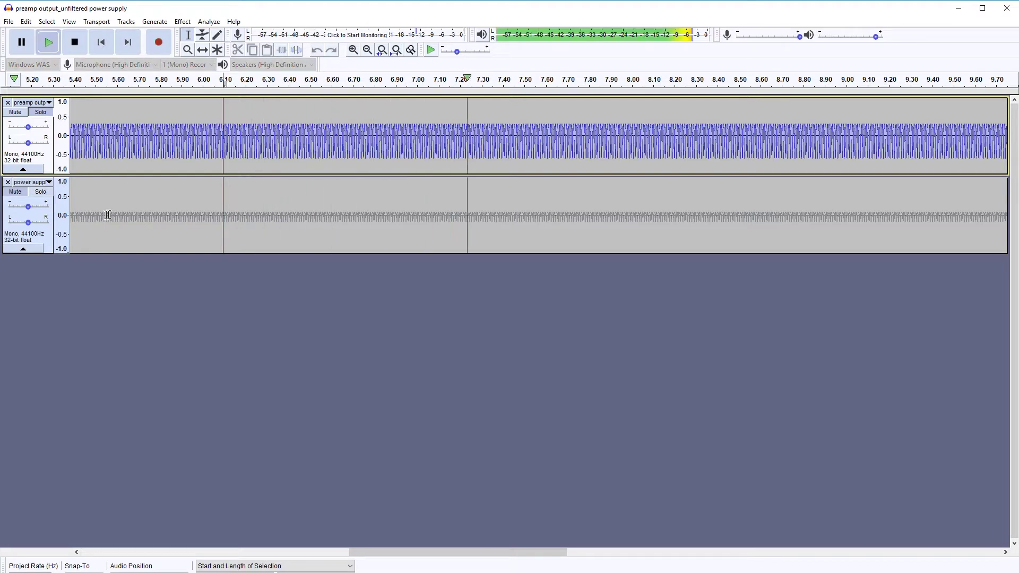
key(space)
Solo the power supply track and listen to it briefly from about 6.1 s
click(41, 192)
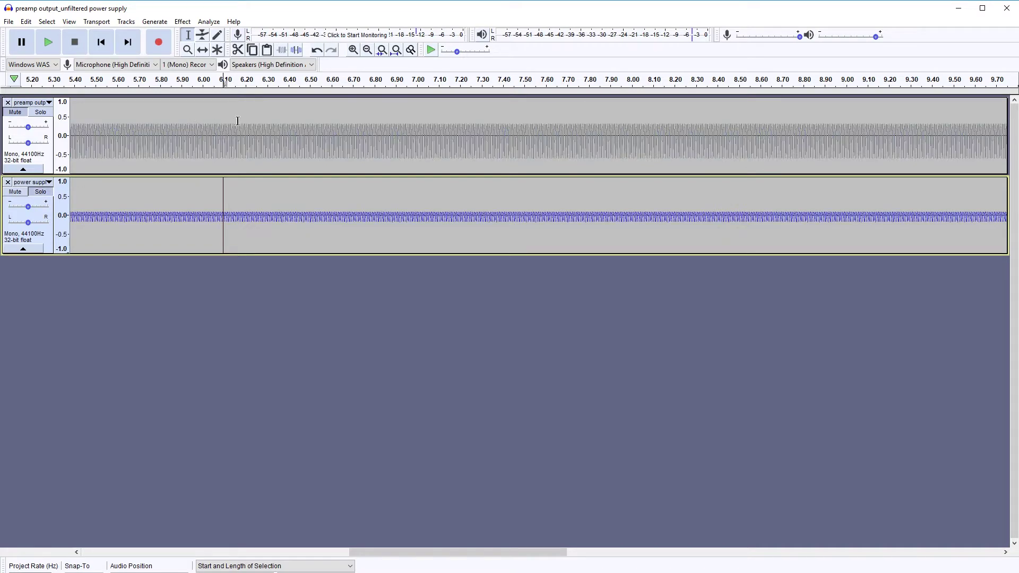
key(space)
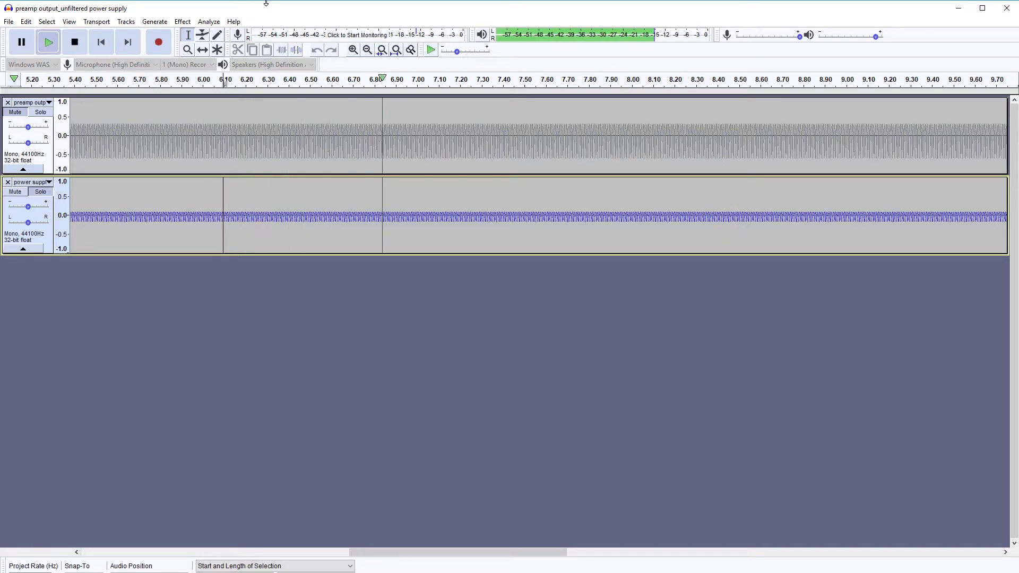
key(space)
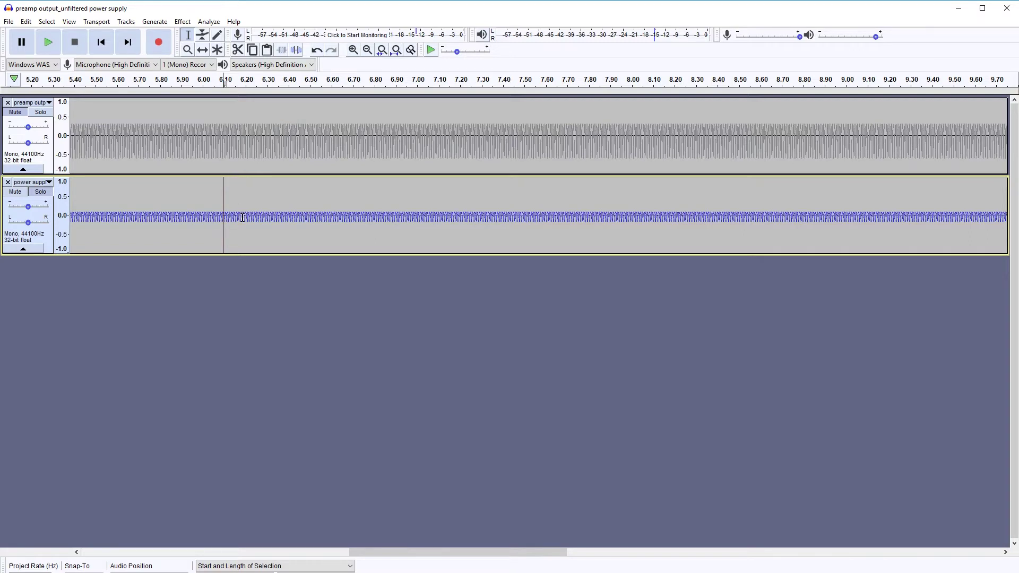
Select about 6.18 to 7.05 s of the power supply track, plot its spectrum to examine the peaks, and close the analysis
drag(242, 218, 429, 218)
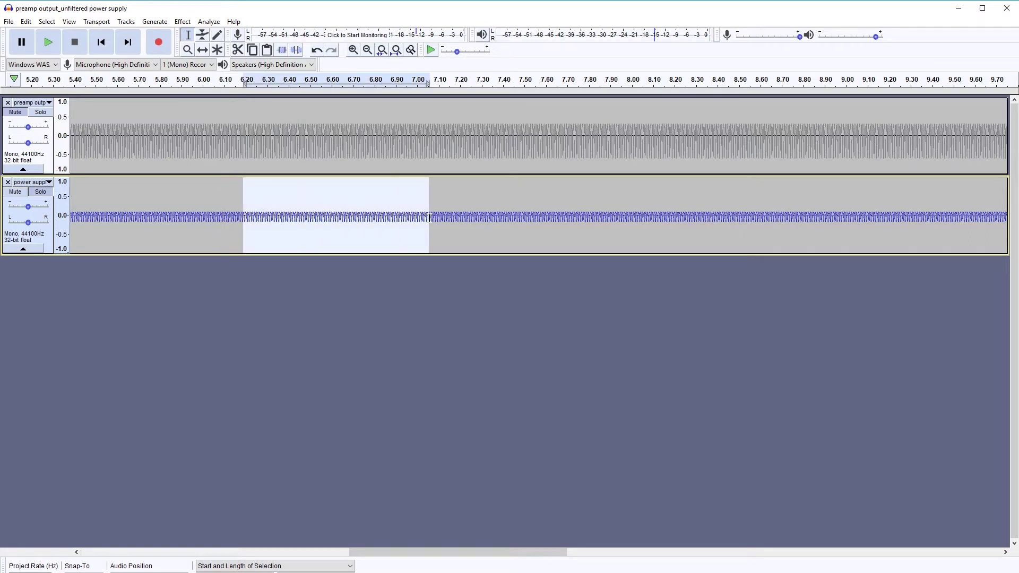
click(208, 21)
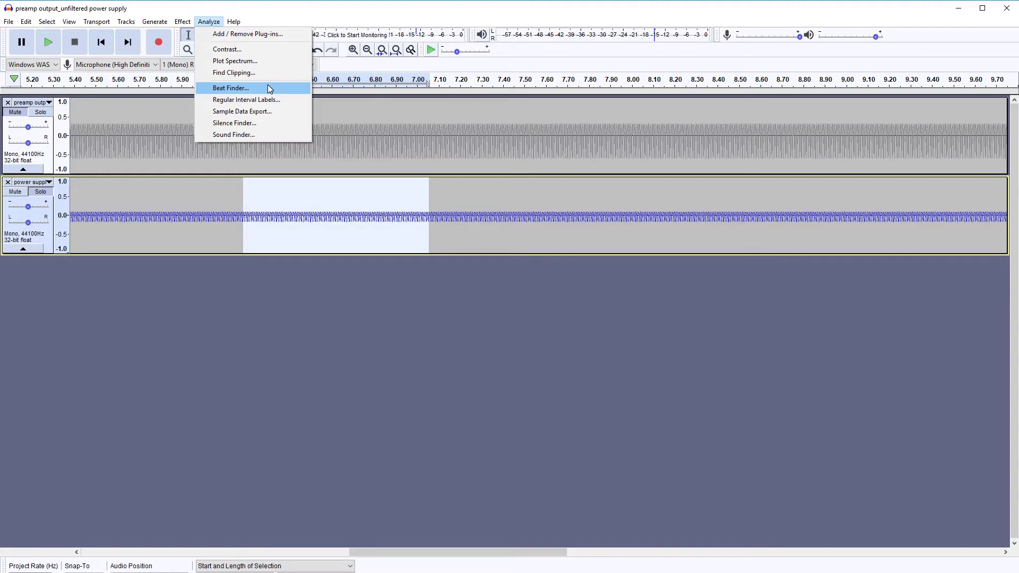
click(268, 60)
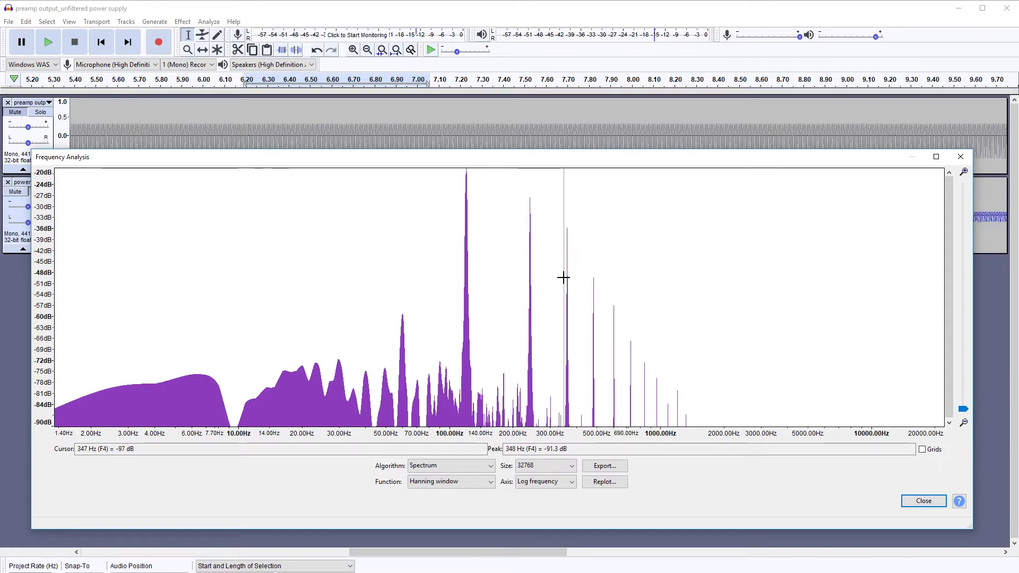
click(961, 156)
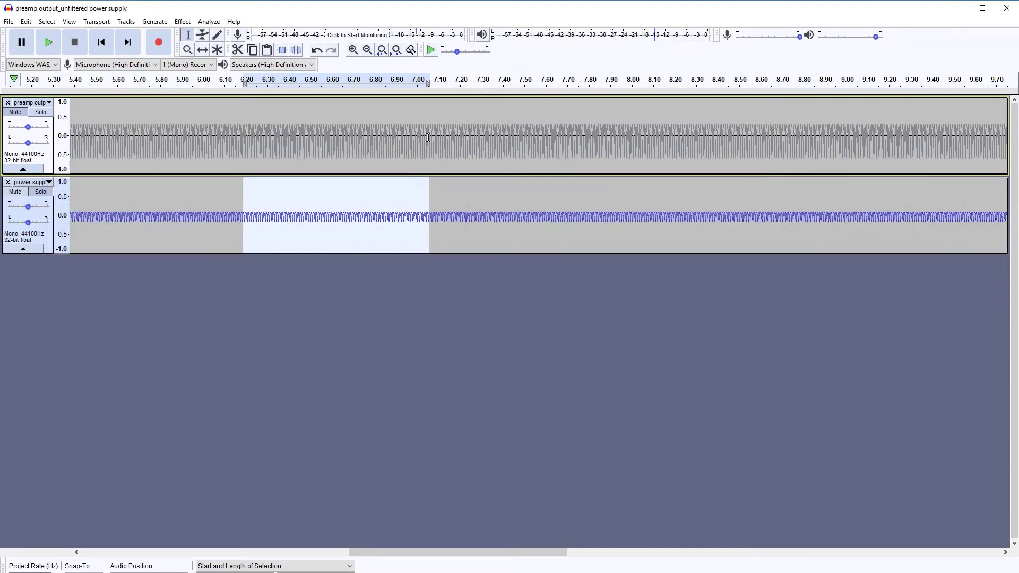
Unmute the preamp output track and select one waveform cycle near 7.06 s in it, followed by one in the power supply track
scroll(440, 150, up, 5)
scroll(446, 175, down, 1)
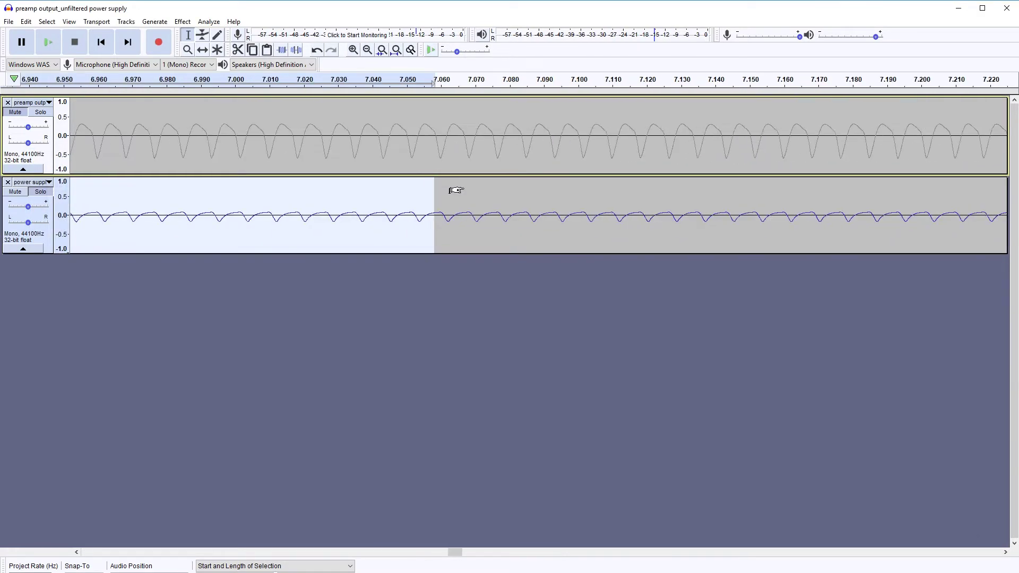
click(465, 196)
scroll(455, 143, up, 1)
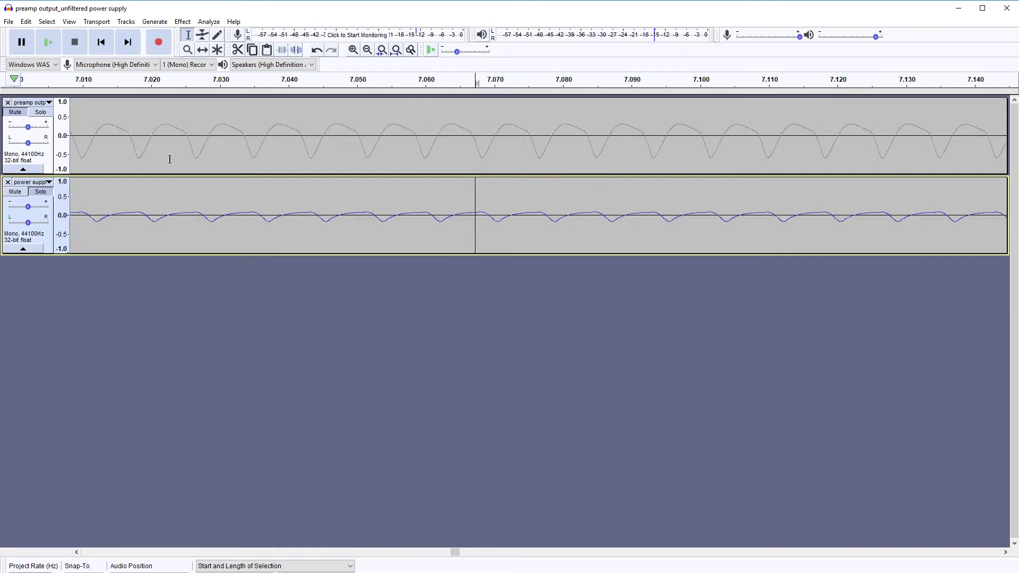
click(16, 112)
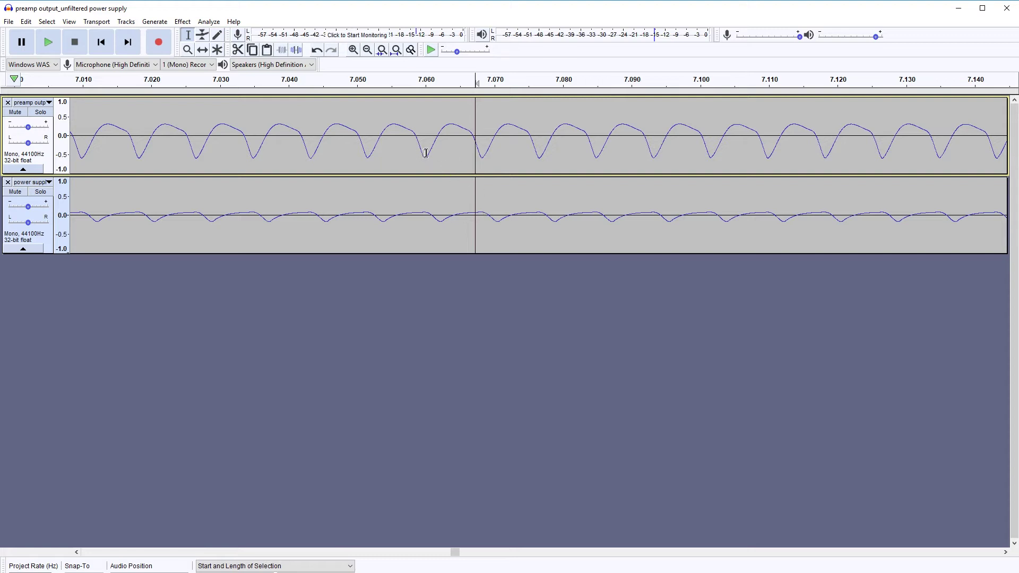
drag(424, 155, 482, 155)
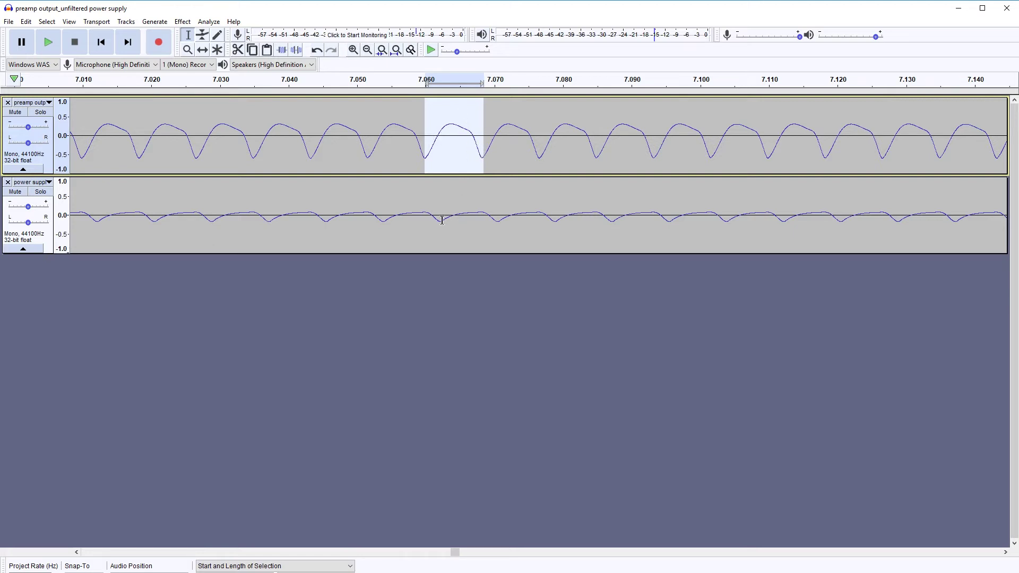
drag(441, 219, 492, 218)
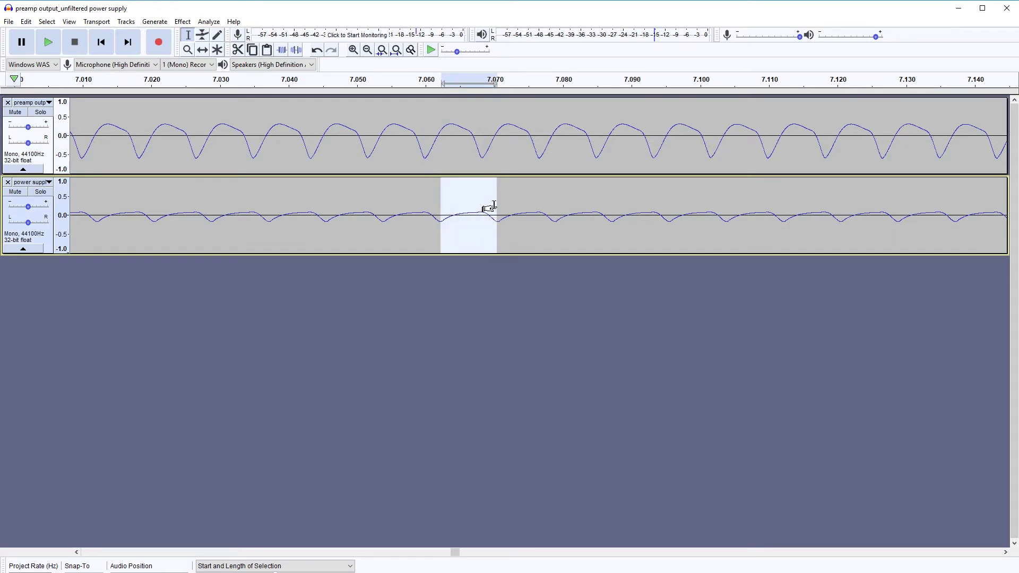
scroll(451, 201, down, 3)
scroll(447, 200, down, 1)
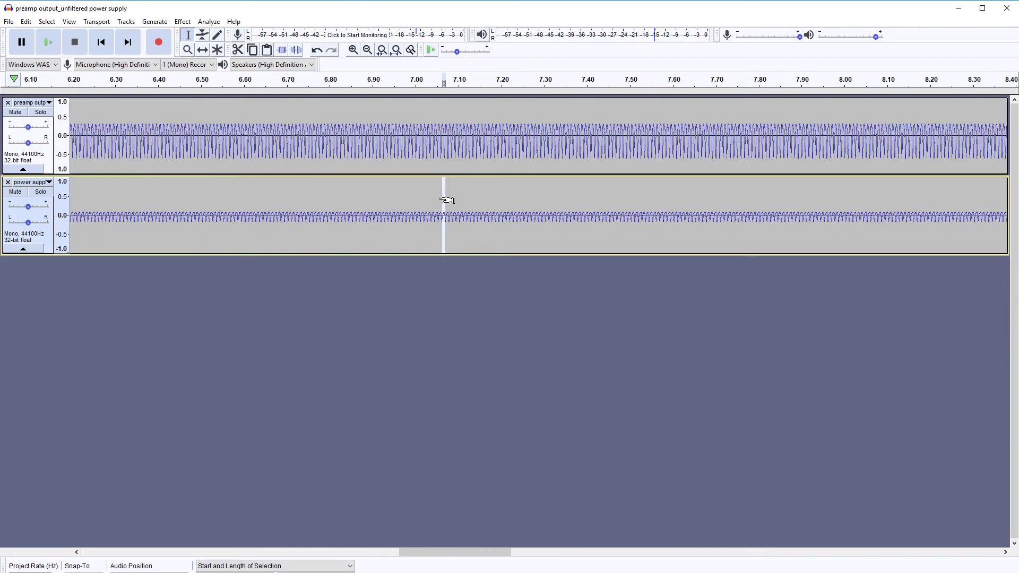
scroll(448, 200, down, 1)
scroll(436, 194, down, 1)
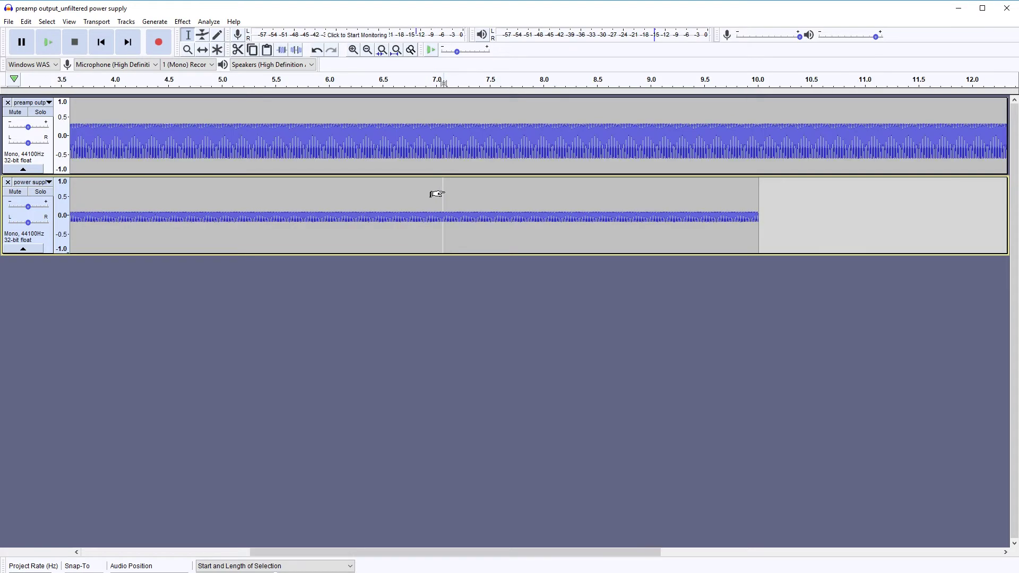
scroll(436, 213, up, 2)
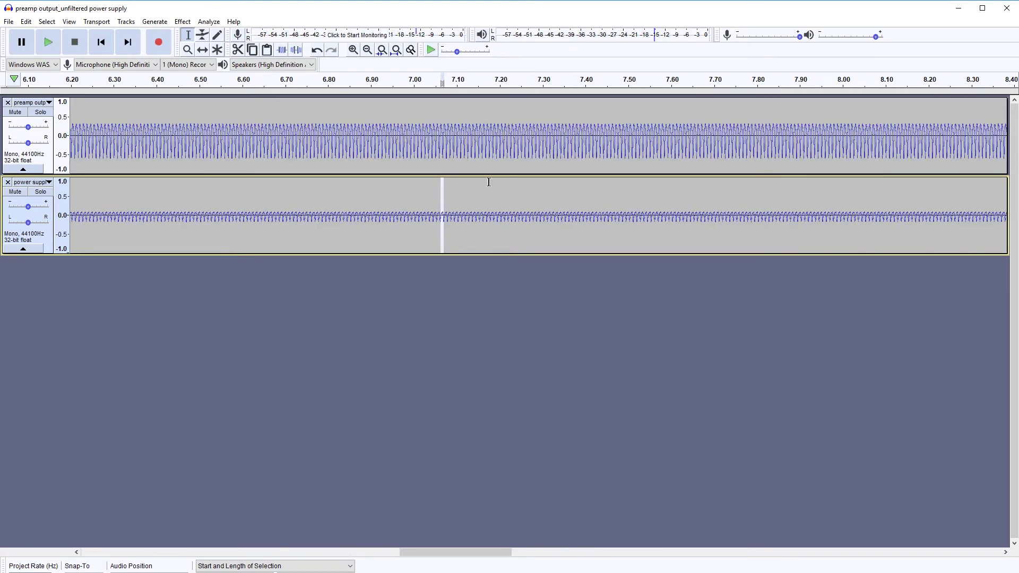